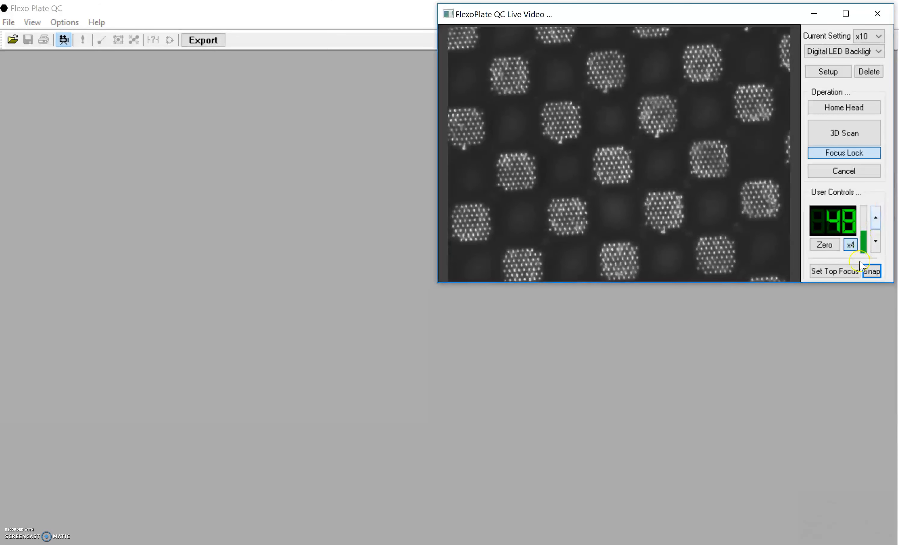
Step: Snap the backlit plate image and auto-fill its dots with 2 Click Fill 2D from the central dot and its upper-left neighbour
left_click(872, 271)
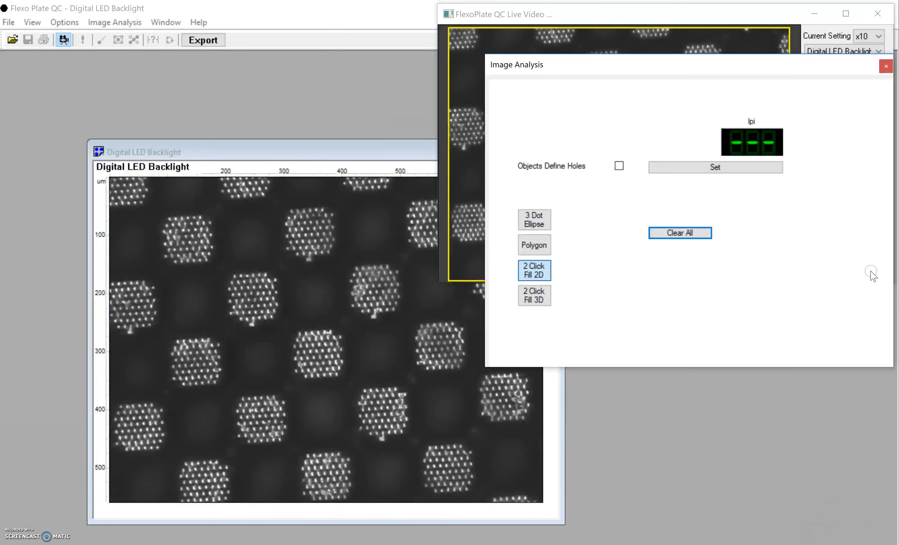
left_click_drag(380, 156, 292, 73)
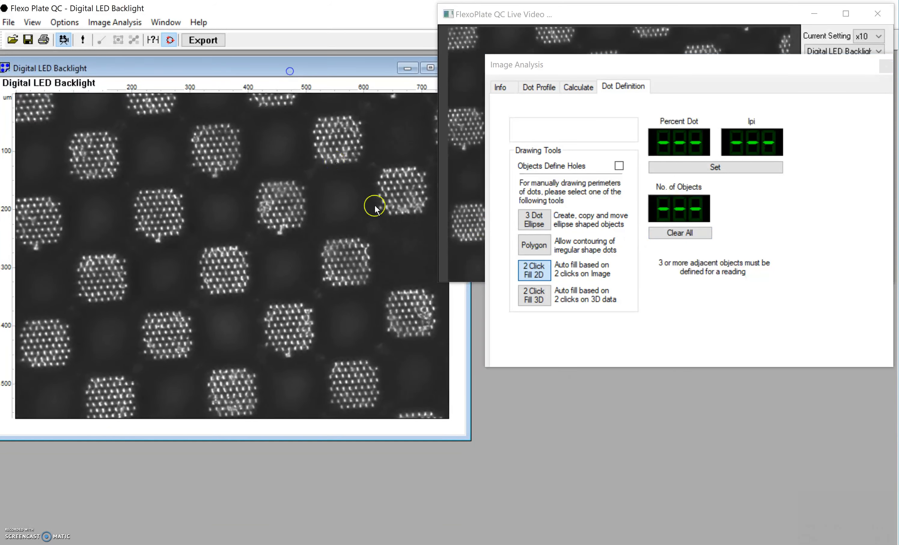
left_click(533, 272)
left_click(230, 275)
left_click(167, 220)
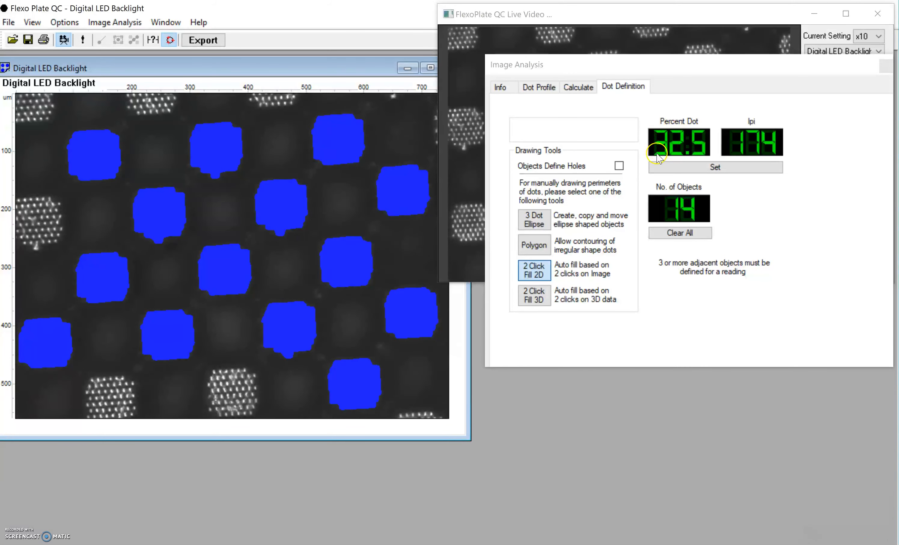
Step: Clear the filled dots and refill them from the central dot and its upper-right neighbour
left_click(680, 233)
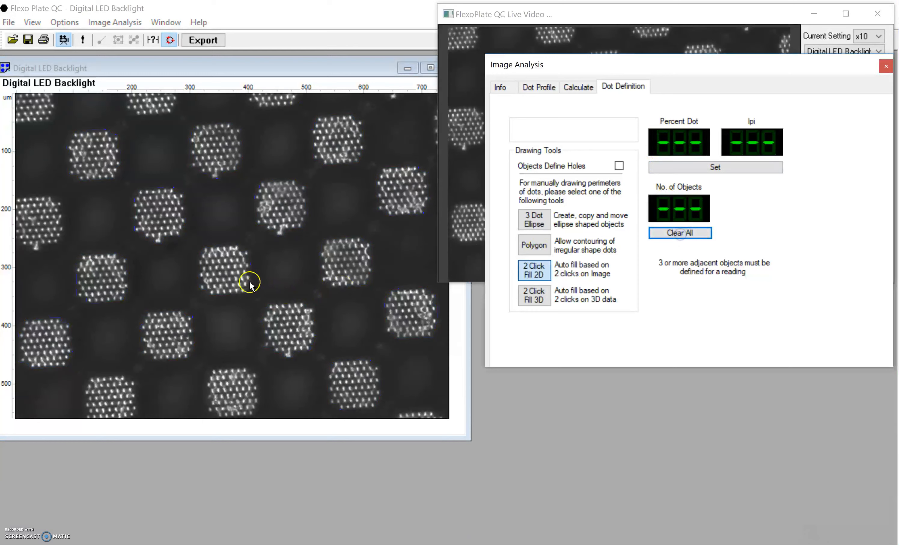
left_click(225, 276)
left_click(279, 218)
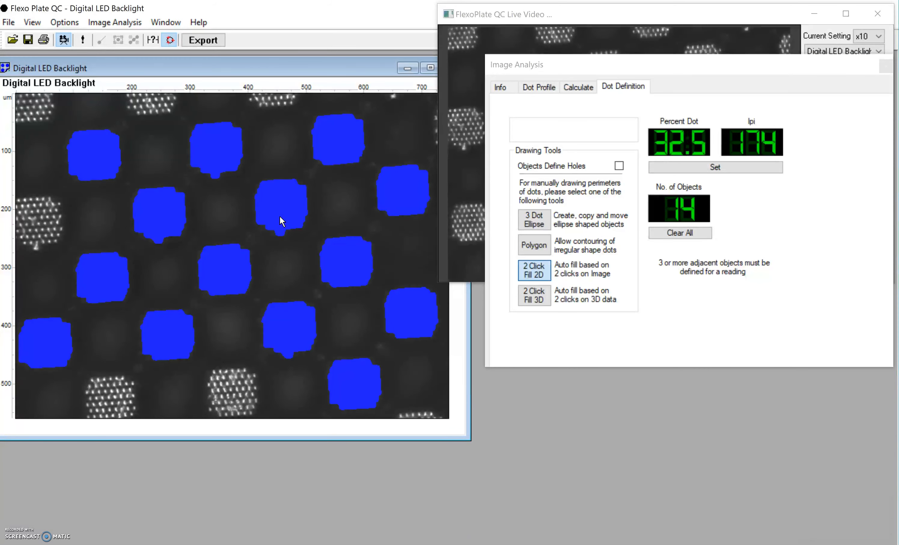
Step: Clear the fill, refill from the dot near the image's right edge and its upper-left neighbour, and set the percent dot and lpi readings
left_click(680, 233)
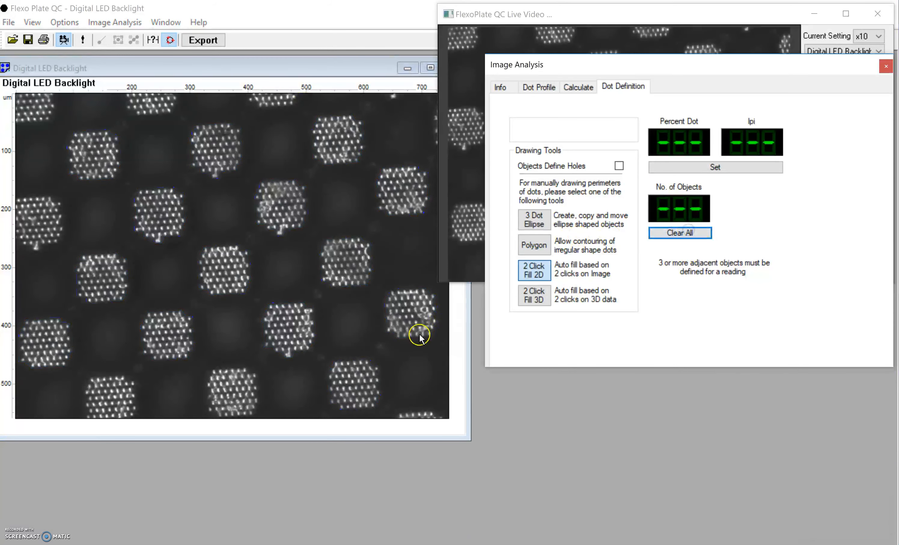
left_click(413, 319)
left_click(352, 272)
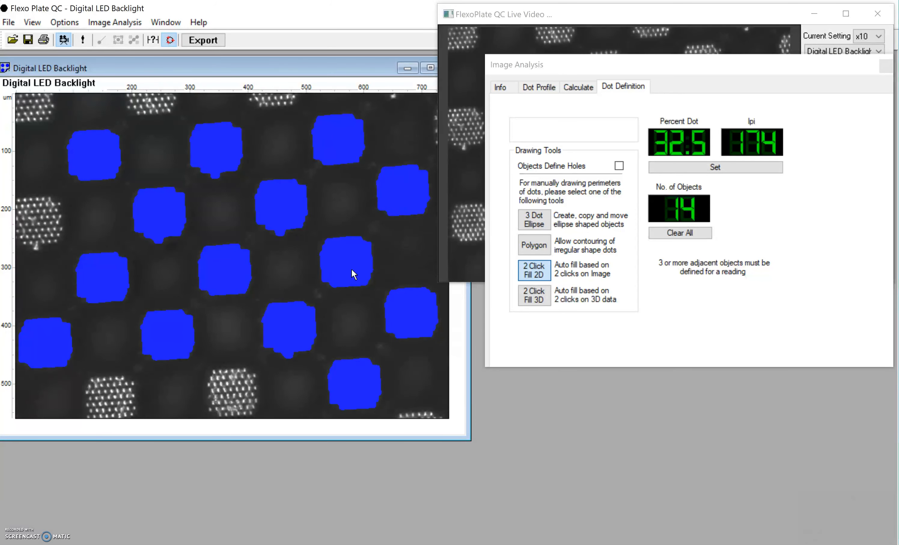
left_click(750, 171)
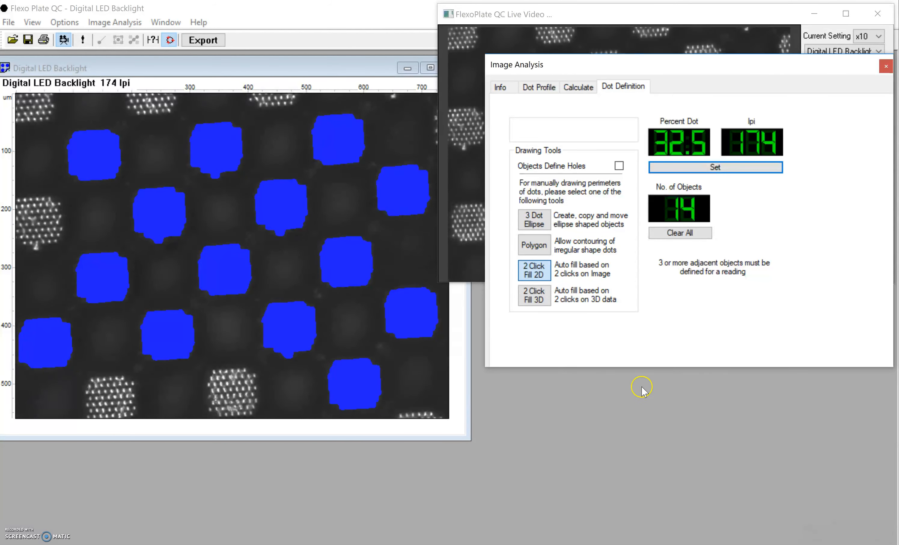
Step: Enter "plate 1234" as the plate ID and fill in the operator's name in the image information
left_click(499, 87)
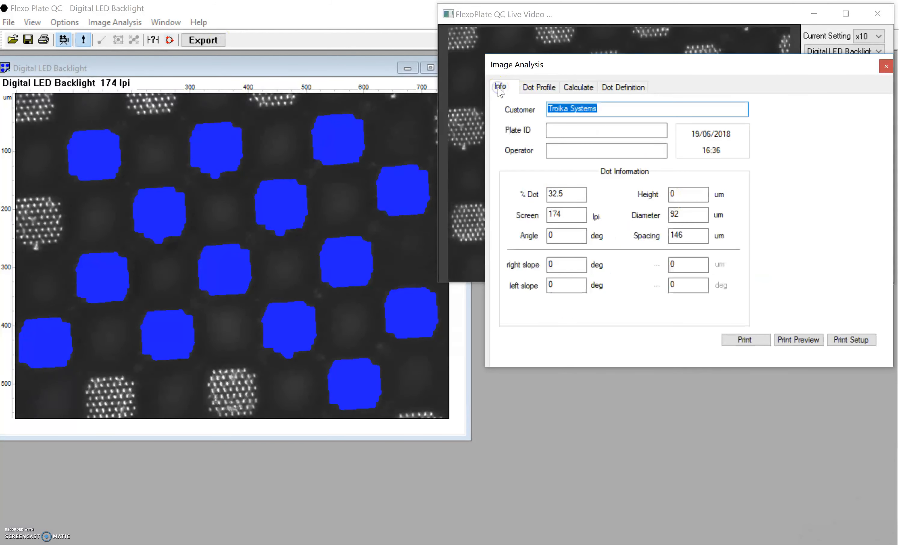
left_click(578, 129)
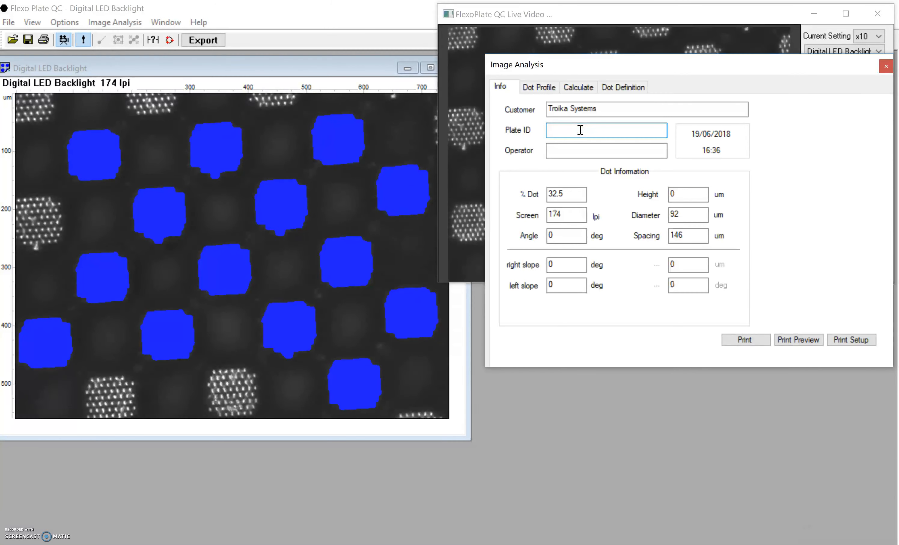
type("plate 1234")
left_click(618, 152)
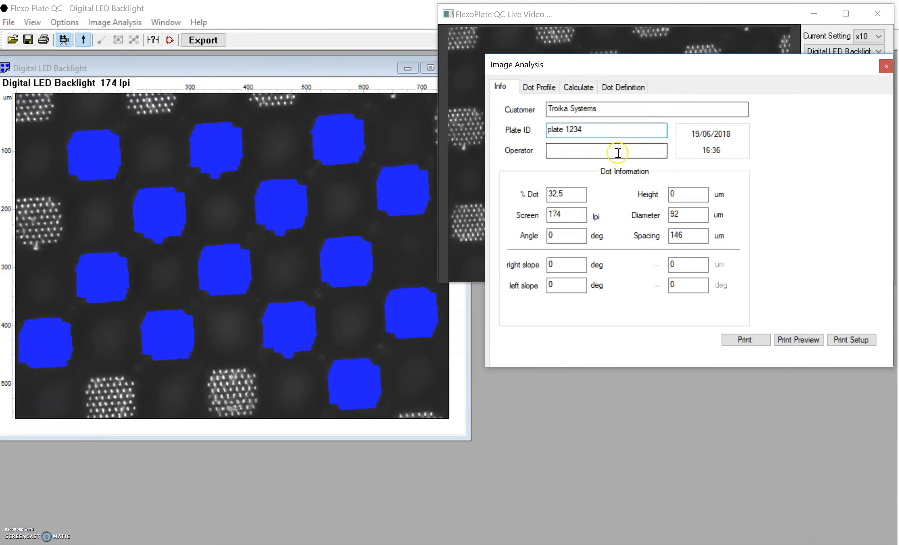
type("Jon")
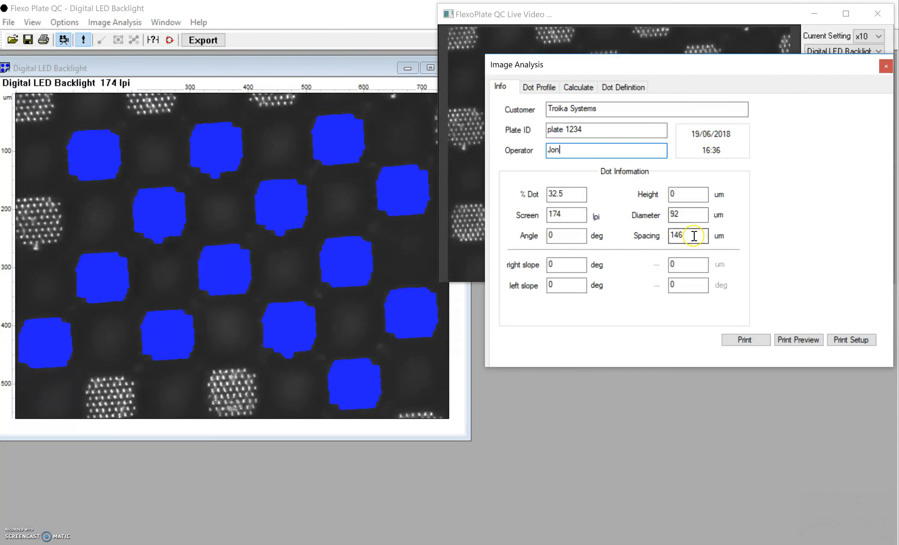
Step: Preview the printed Flexo Plate Analysis report, enlarge its data section, and close the preview
left_click(788, 340)
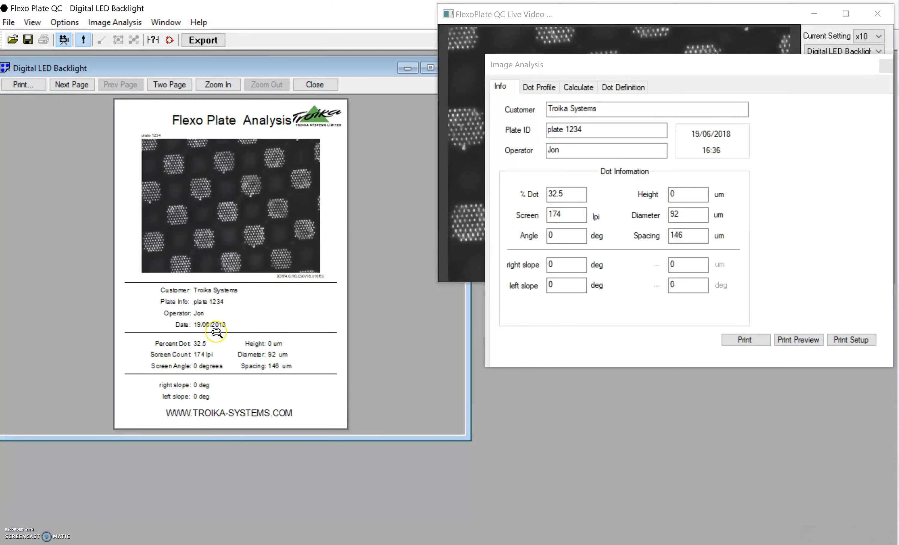
left_click(225, 335)
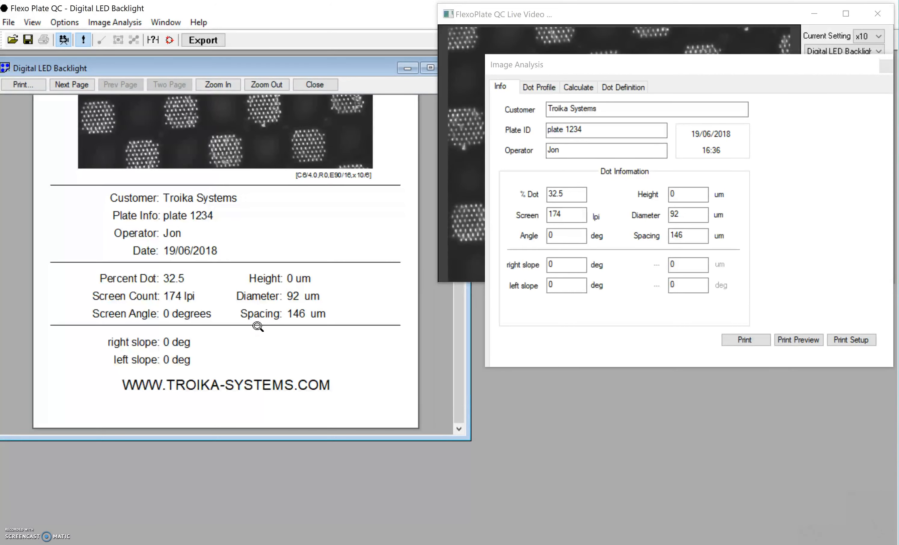
left_click(321, 88)
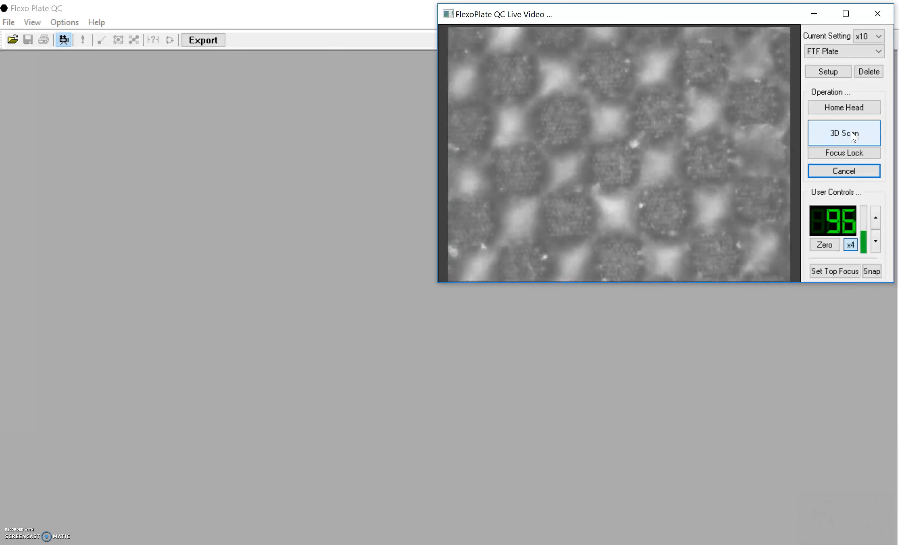
Step: Run a 3D scan with the FTF Plate setting and arrange the windows so the scan image is unobstructed
left_click(849, 154)
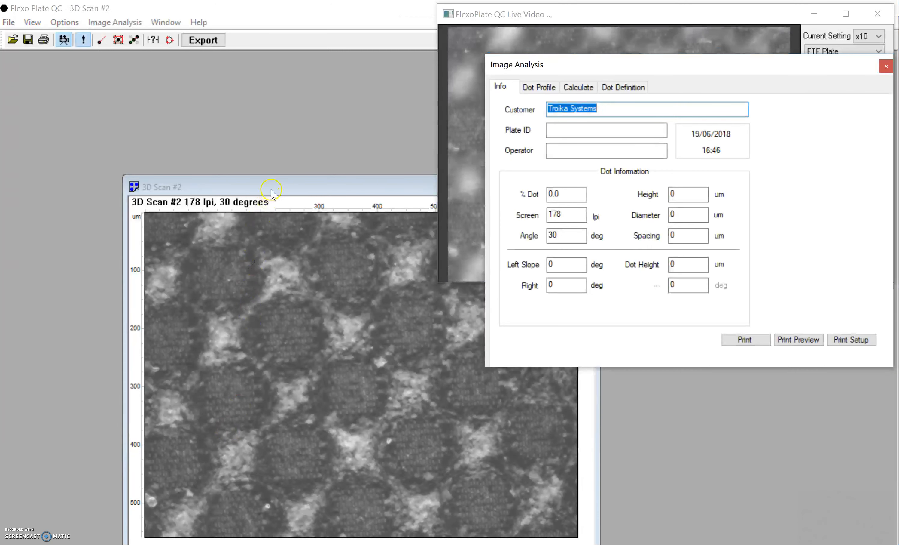
left_click_drag(272, 191, 153, 67)
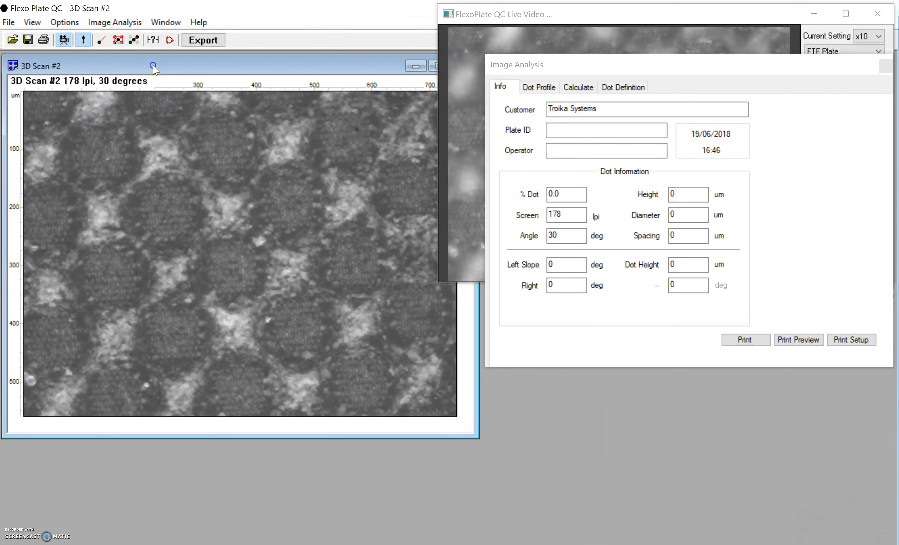
left_click(814, 16)
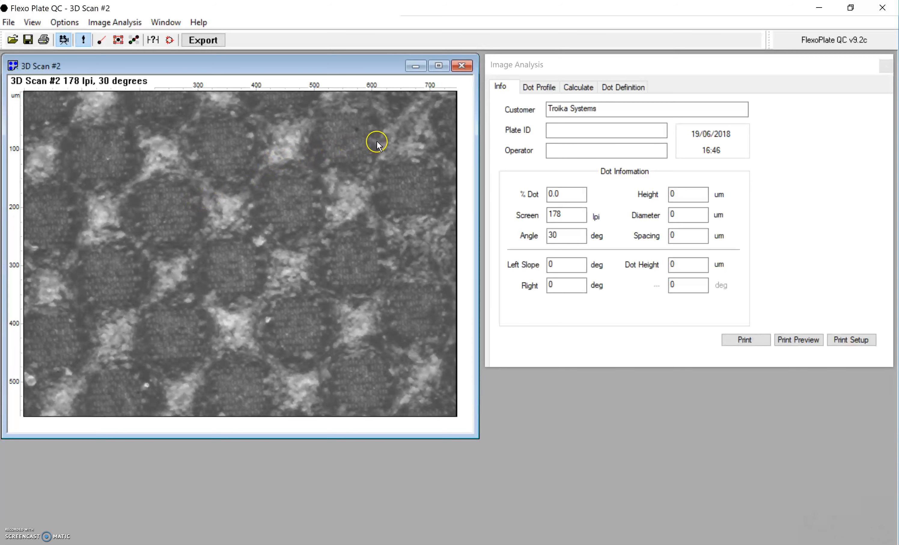
Step: Set the 3D scan's fade to 100% so the image shows the full colour height map
right_click(385, 153)
mouse_move(374, 164)
left_mouse_down()
mouse_move(357, 131)
mouse_move(360, 162)
left_mouse_up()
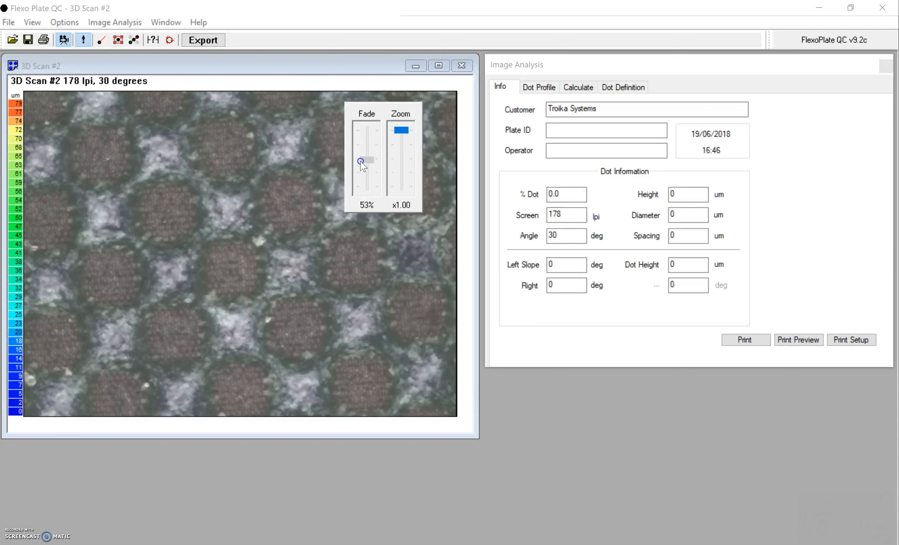
left_click_drag(361, 163, 363, 200)
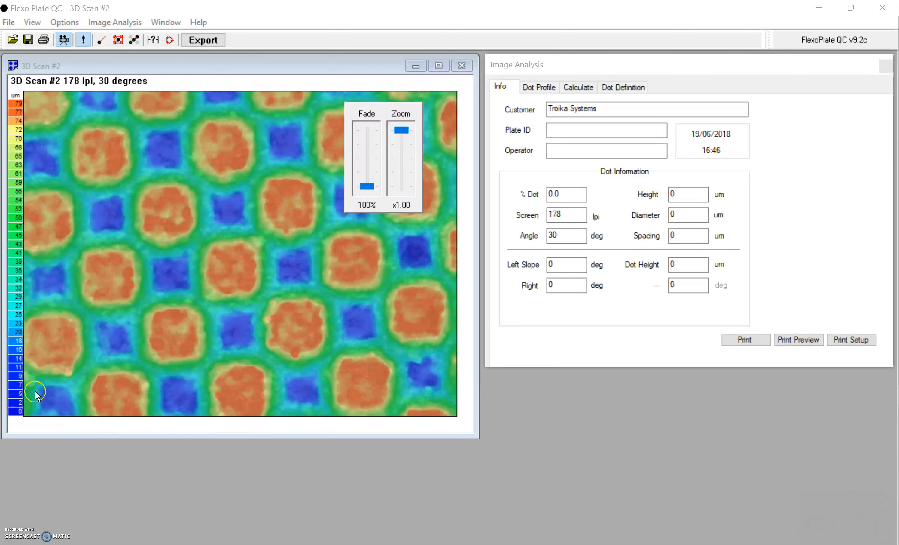
left_click(311, 73)
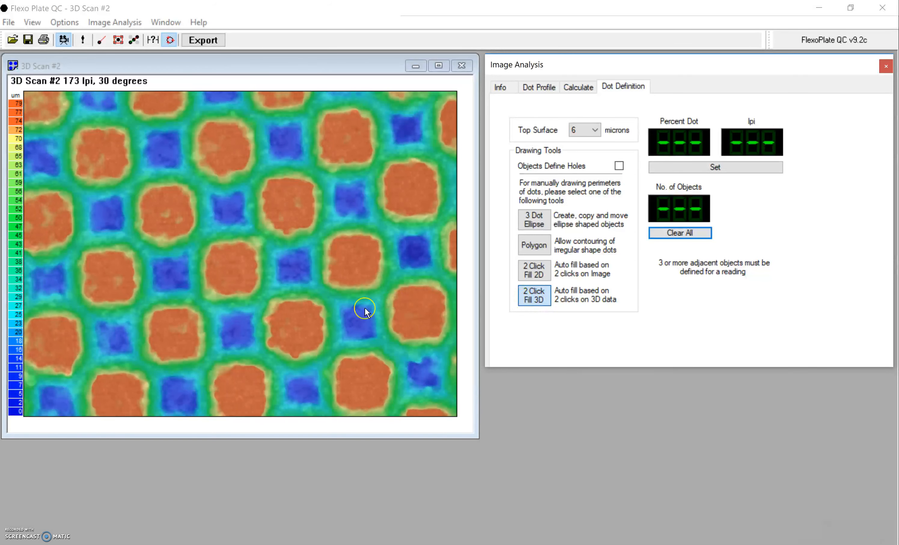
Step: Auto-fill the dots on the 3D data from two adjacent central dots and set the percent dot and lpi readings
left_click(243, 278)
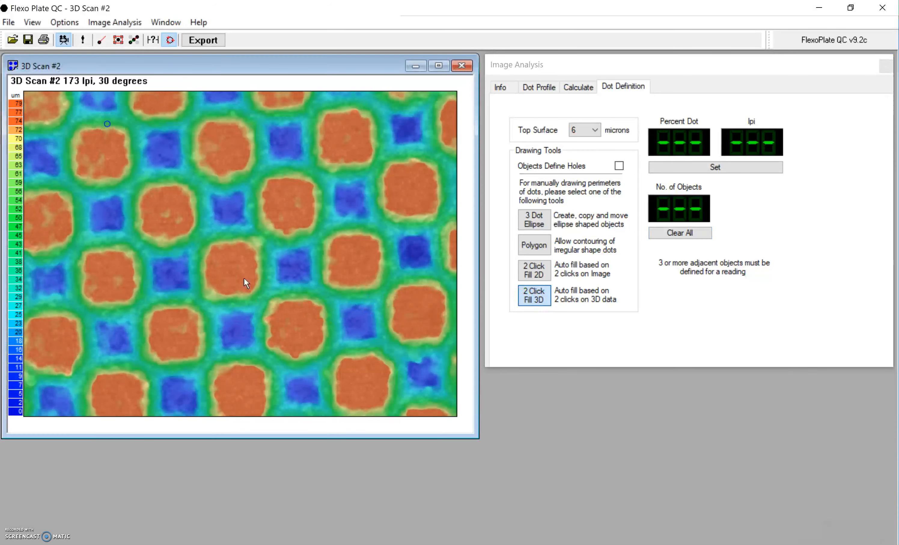
left_click(296, 325)
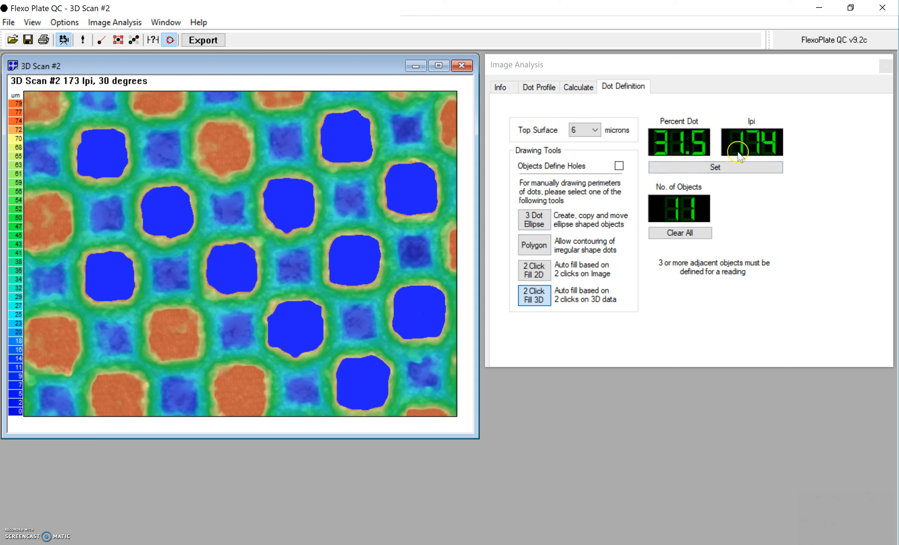
left_click(678, 168)
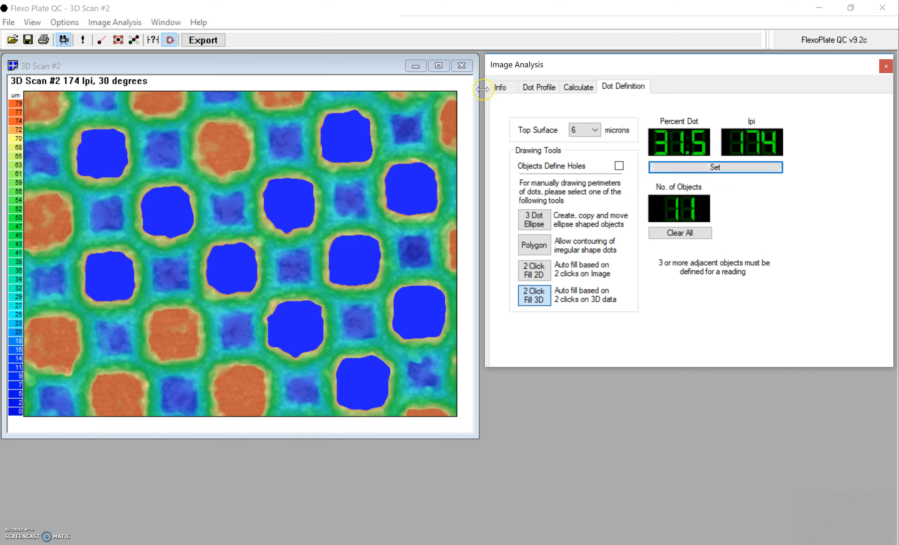
left_click(503, 87)
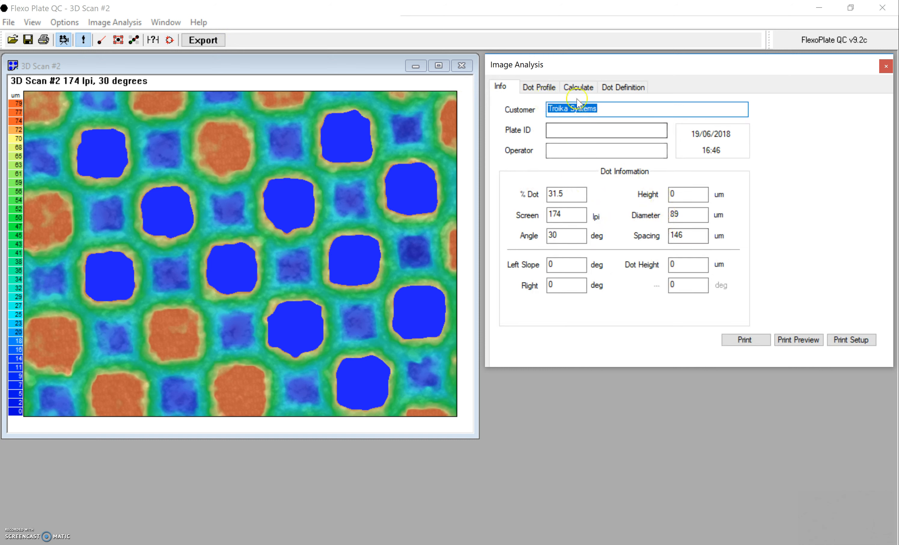
left_click(547, 88)
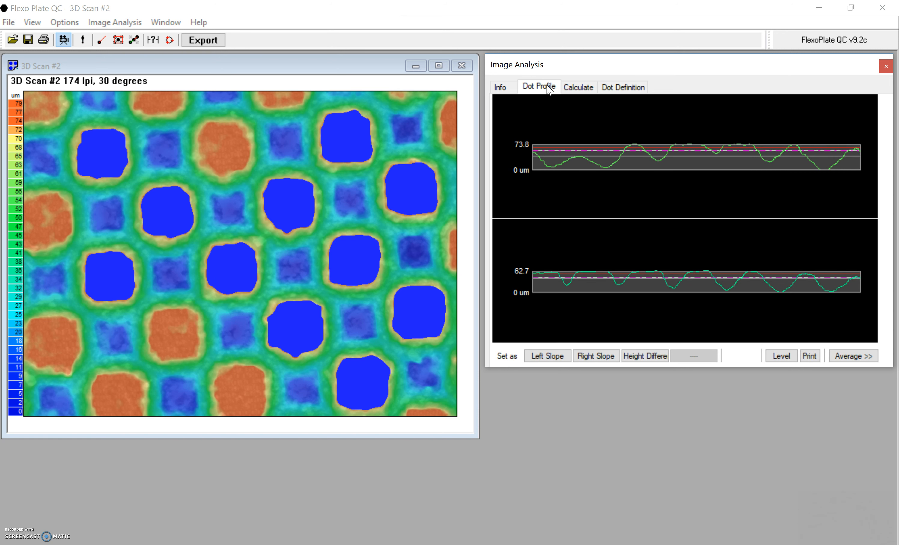
Step: Clear all defined dots and draw a profile line across one dot, from the valley on its left to the valley on its right
left_click(639, 88)
left_click(668, 233)
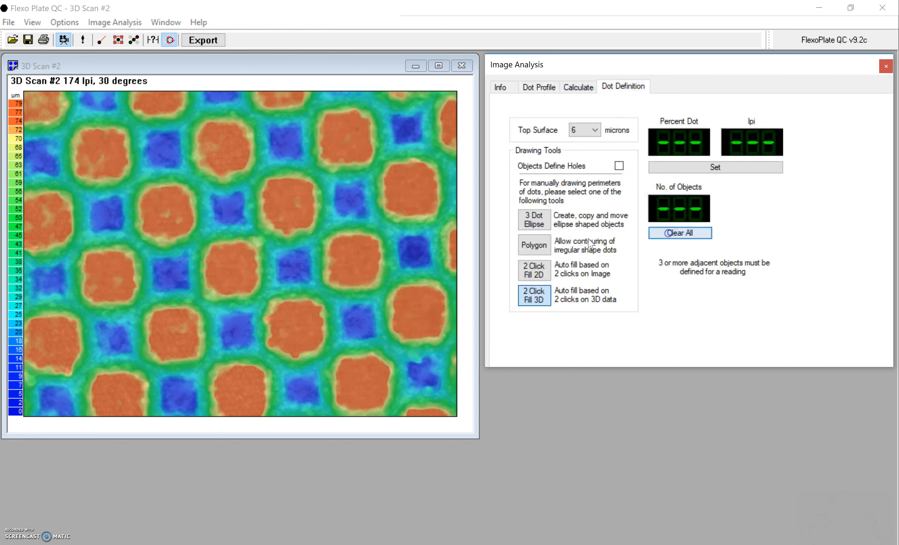
left_click(106, 43)
left_click(230, 213)
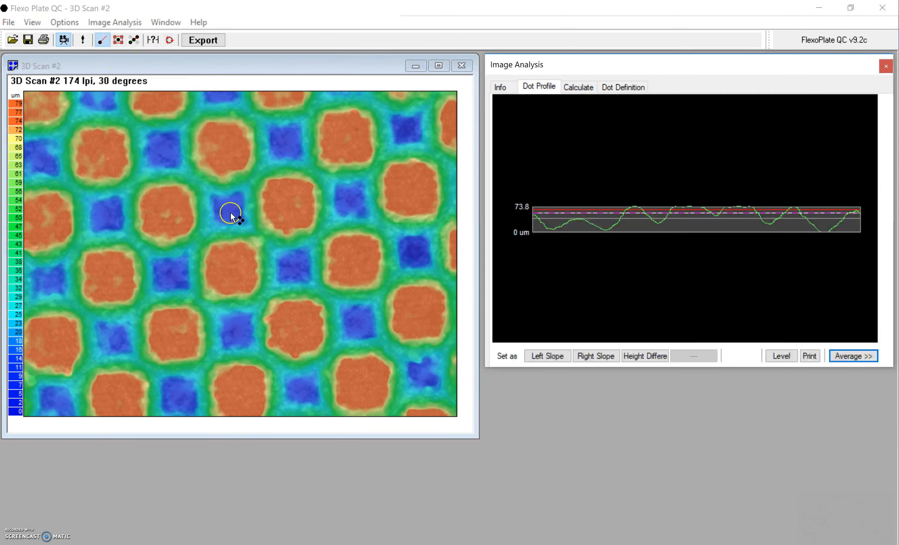
left_click_drag(227, 210, 352, 198)
left_click(393, 250)
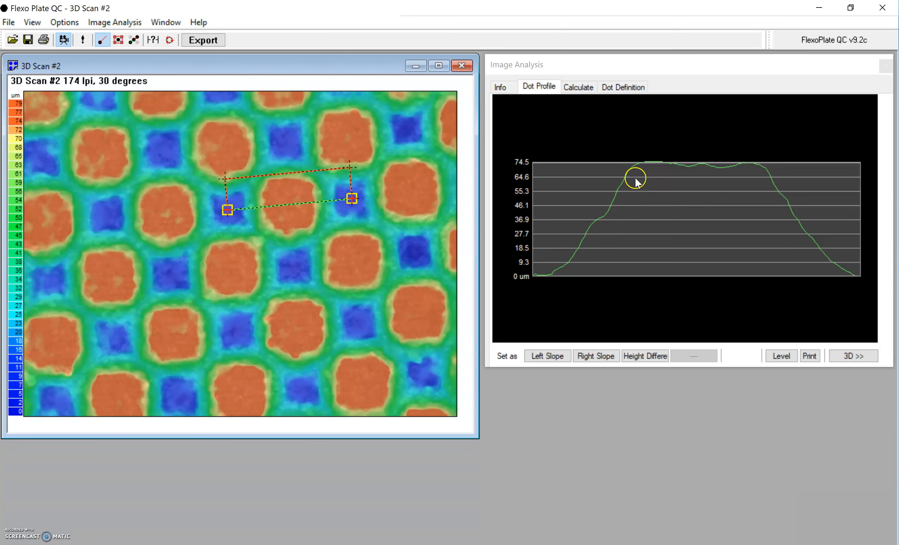
Step: Measure the left and right shoulders of the dot profile and record them as the left slope and right slope
left_click_drag(626, 173, 571, 257)
left_click(555, 358)
left_click_drag(768, 177, 820, 250)
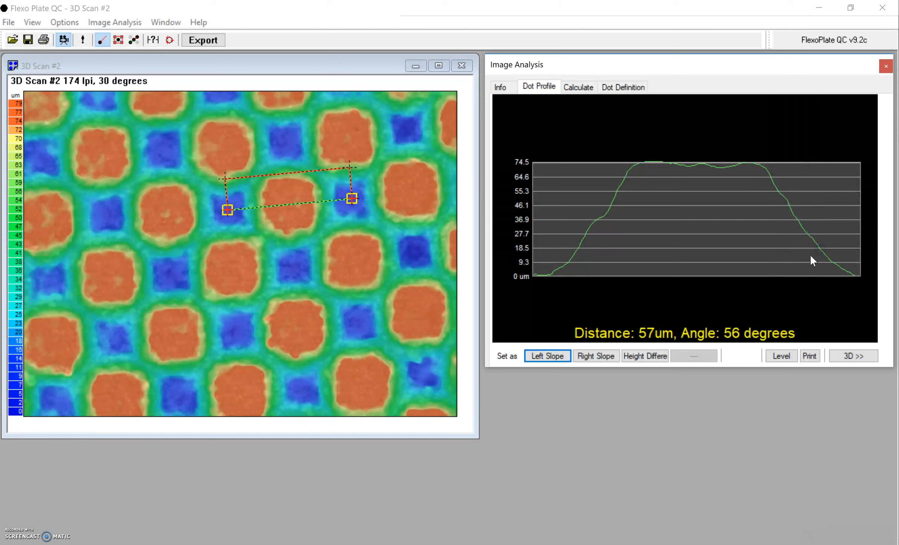
left_click(595, 356)
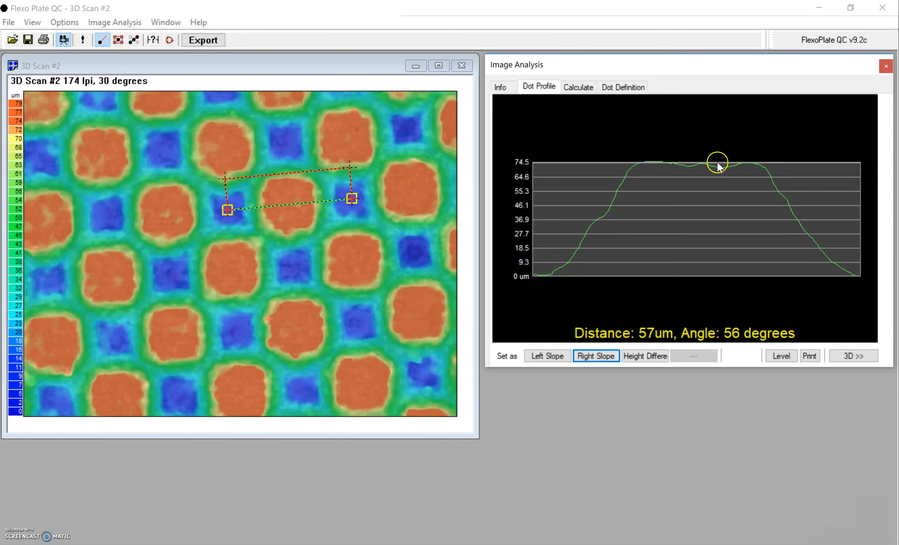
Step: Measure the small dip on the dot's top surface, record it as the height difference, and check the recorded dot information
left_click_drag(717, 162, 718, 166)
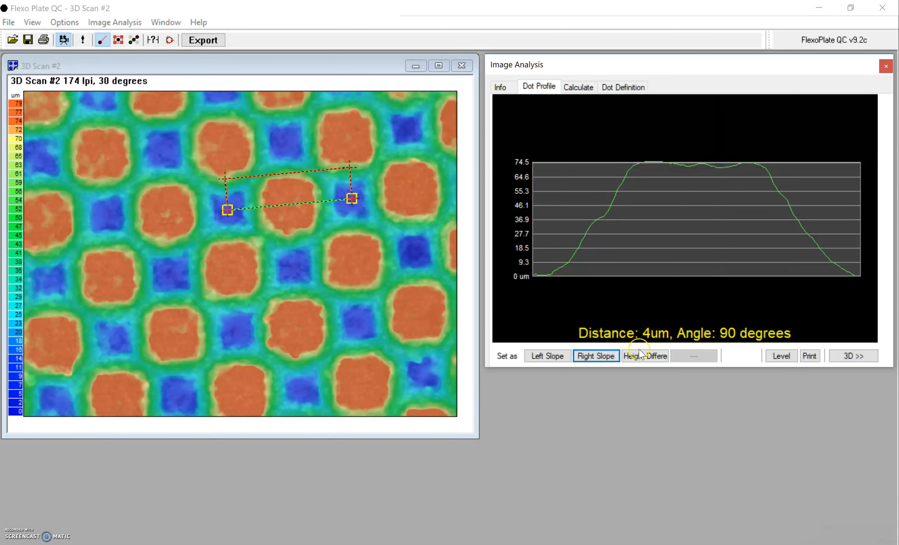
left_click(644, 357)
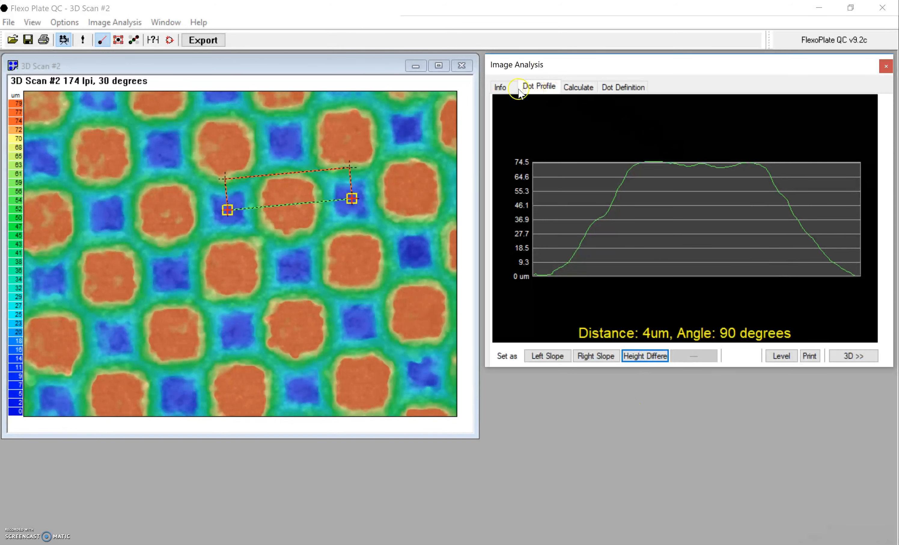
left_click(508, 88)
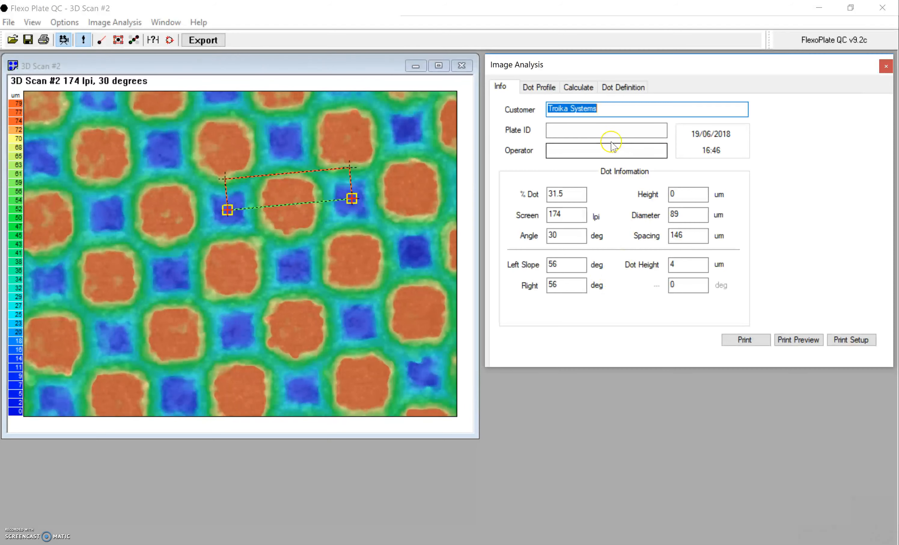
left_click(539, 88)
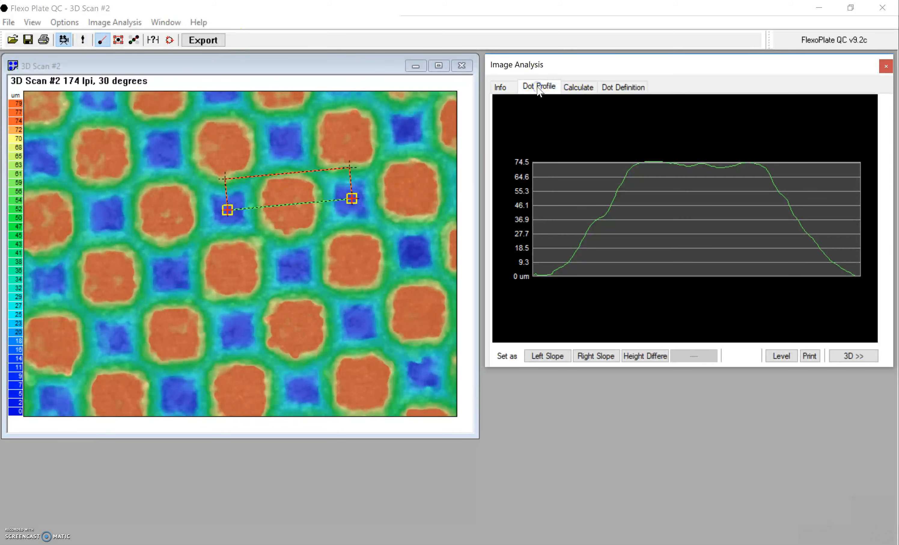
Step: Remove the profile line from the scan and examine the dots in the 3D view, rotated and zoomed in, comparing it with the dual-axis profiles
left_click(351, 200)
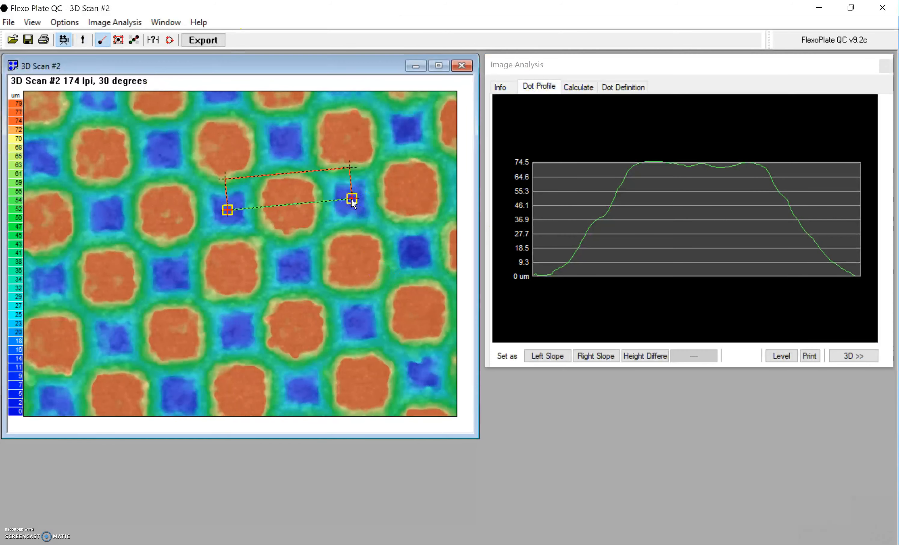
right_click(351, 198)
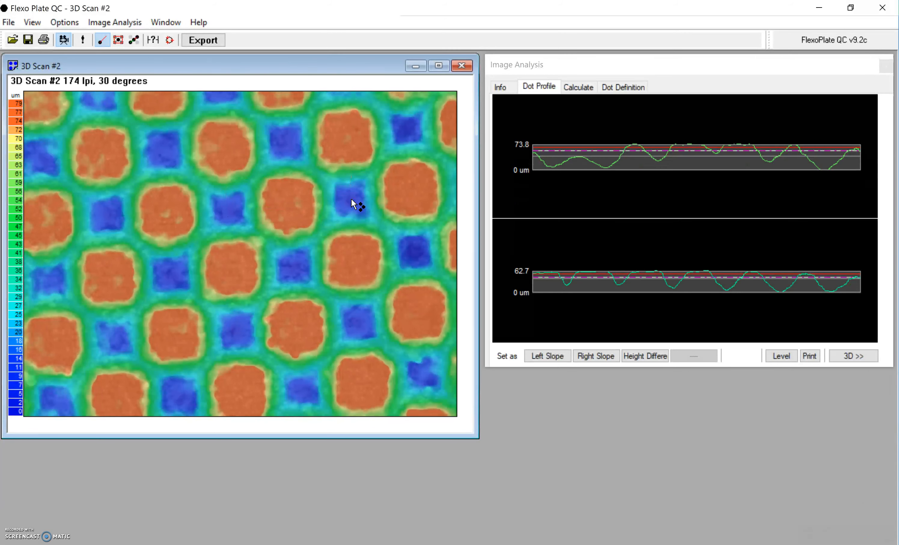
left_click(854, 356)
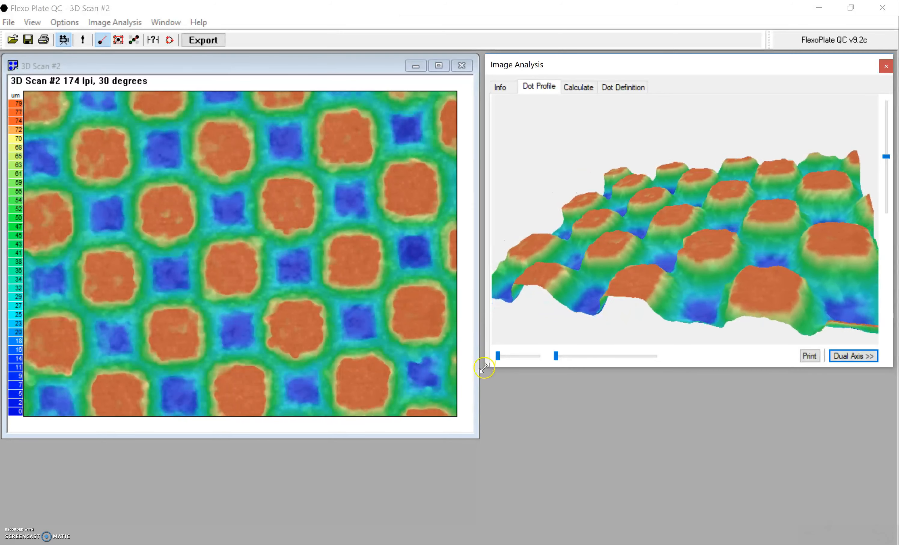
left_click_drag(556, 355, 601, 355)
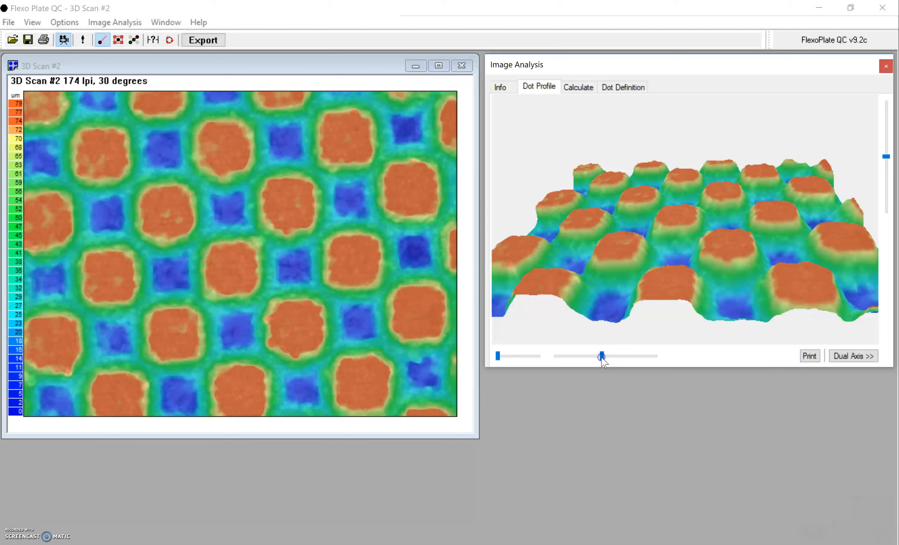
left_click_drag(498, 356, 520, 356)
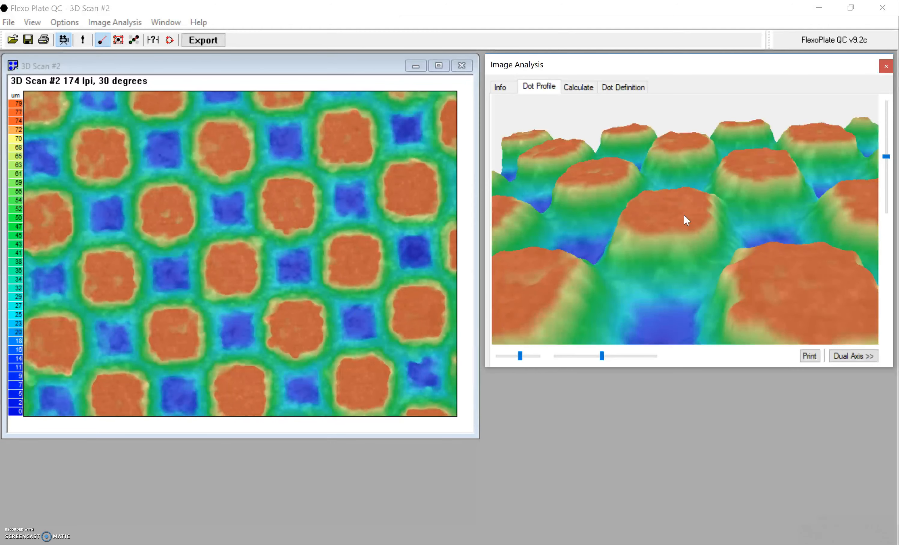
left_click(854, 356)
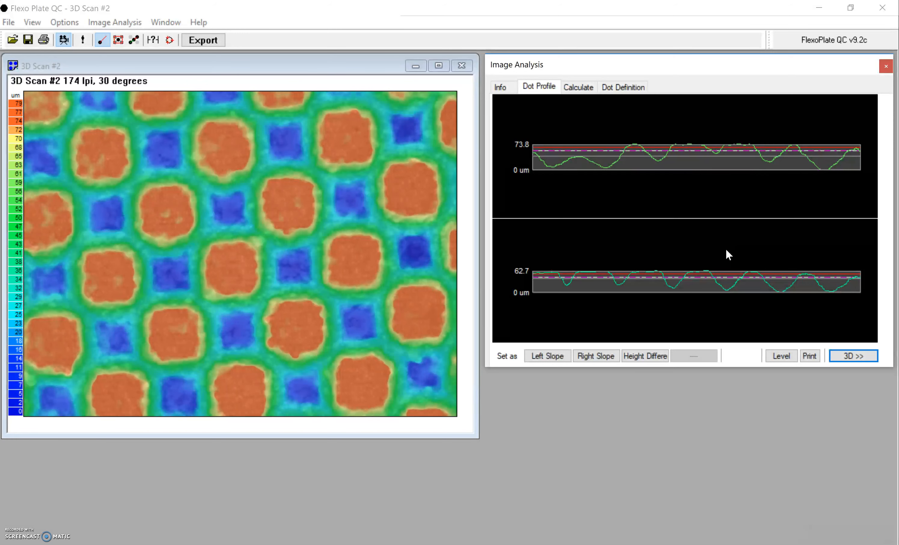
left_click(867, 355)
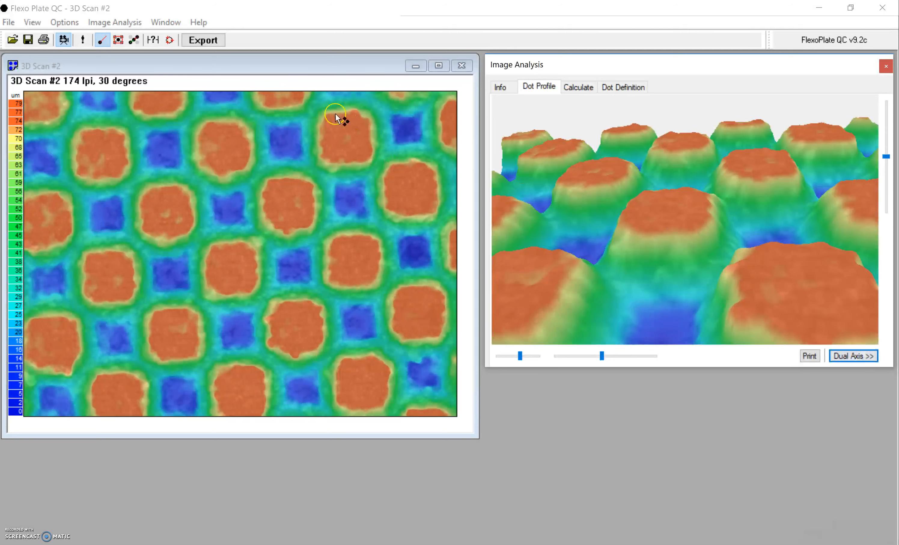
Step: Define a diagonal row of three dots from two adjacent central dots on the scan and display their averaged profile
left_click(134, 40)
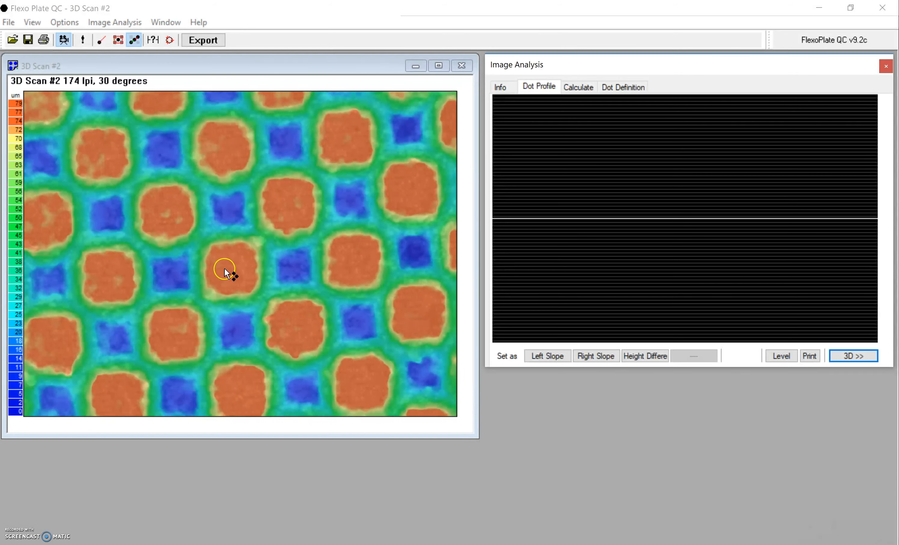
left_click_drag(233, 269, 292, 203)
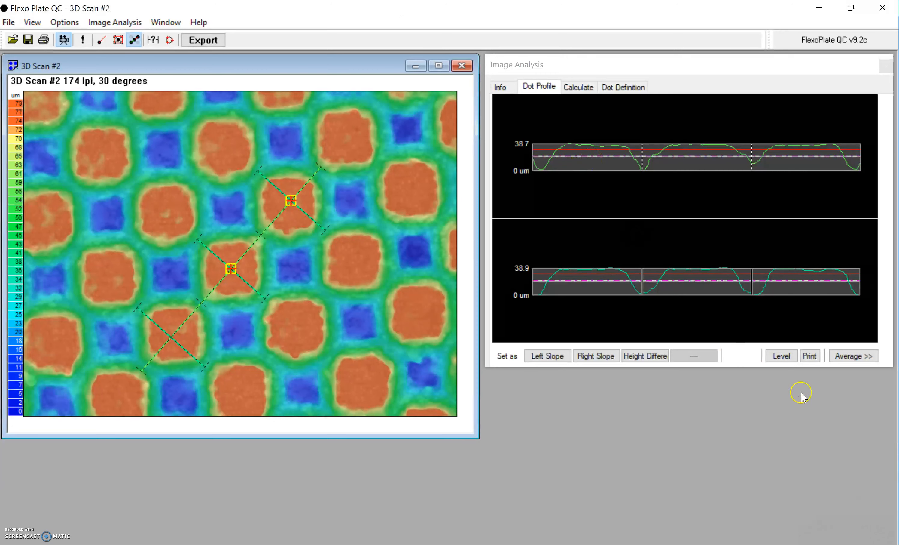
left_click(841, 356)
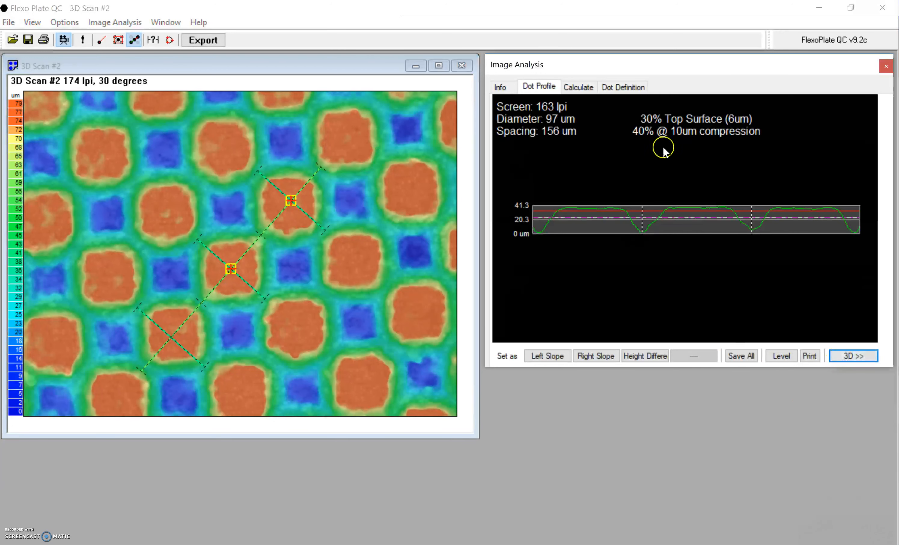